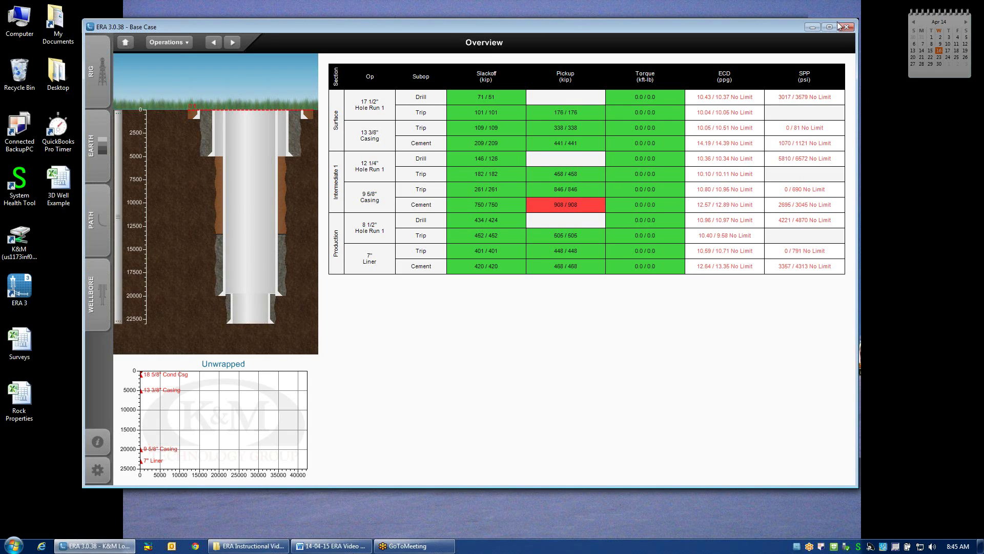
# Step: Open the Earth Builder, and copy the formation tops in A2:B6 from the Tops sheet of the Rock Properties workbook in Excel
pyautogui.click(840, 26)
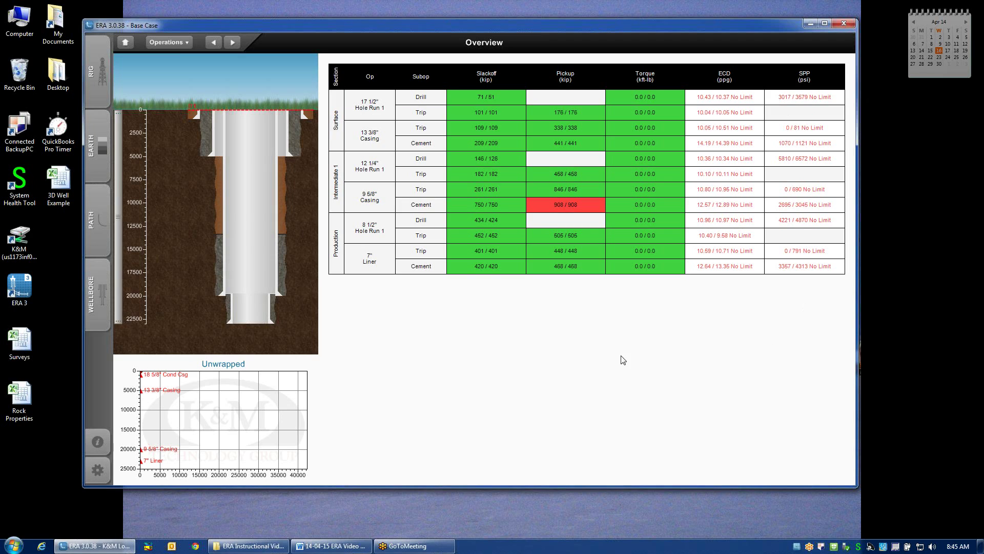
pyautogui.click(97, 145)
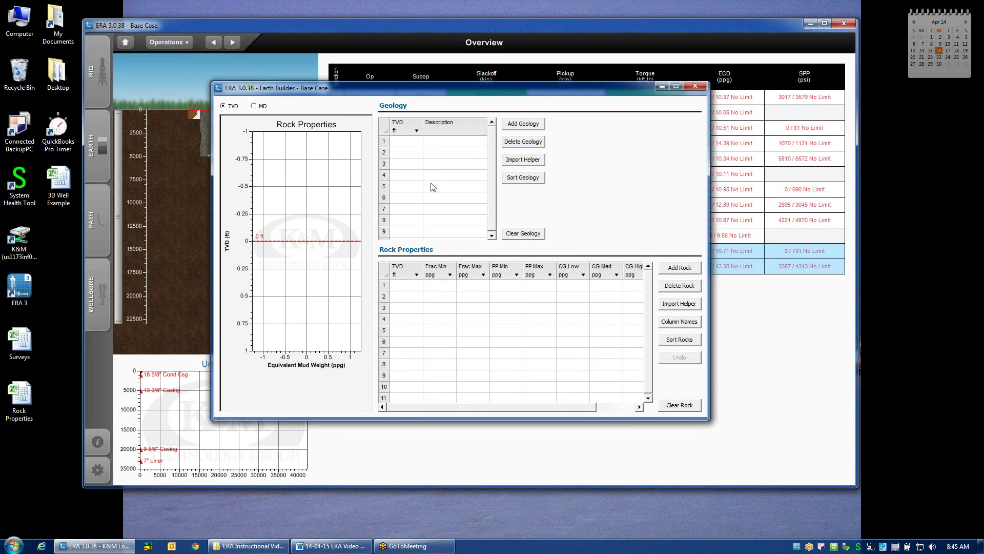
pyautogui.doubleClick(24, 399)
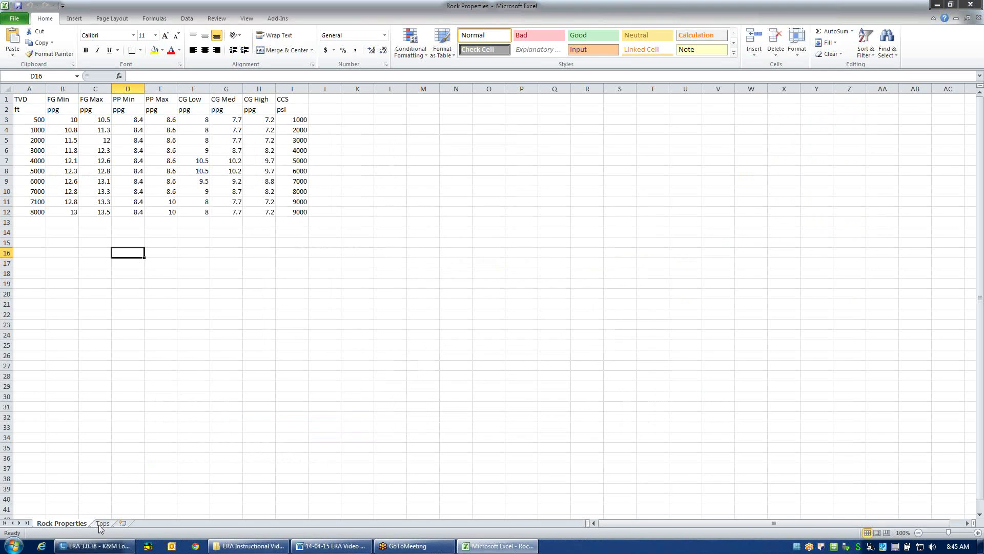
pyautogui.click(102, 523)
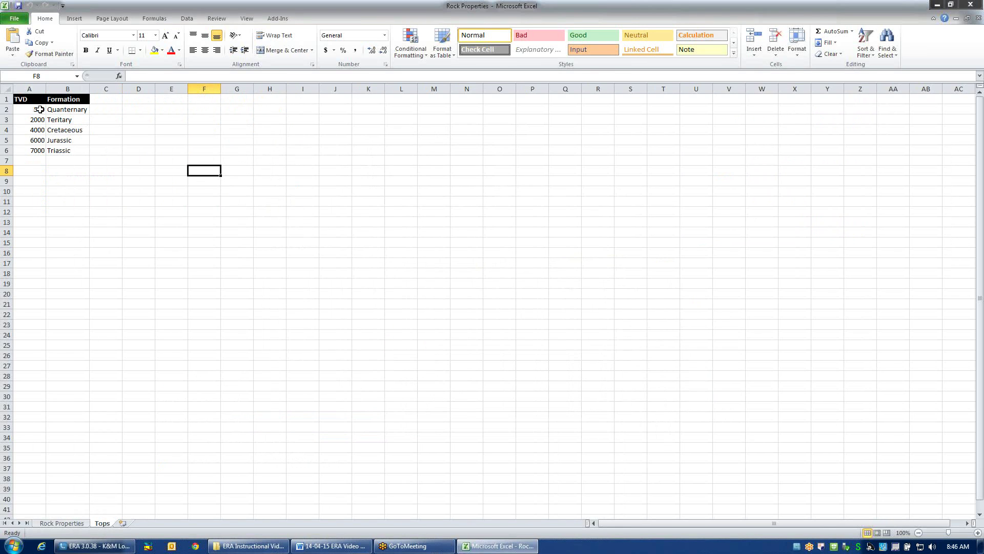
pyautogui.moveTo(34, 111); pyautogui.dragTo(61, 151)
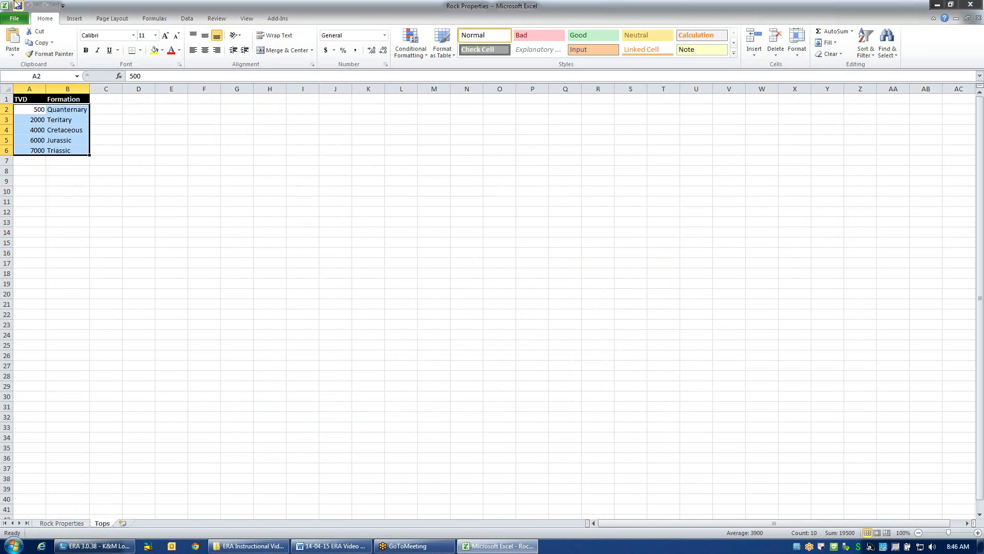
pyautogui.click(39, 43)
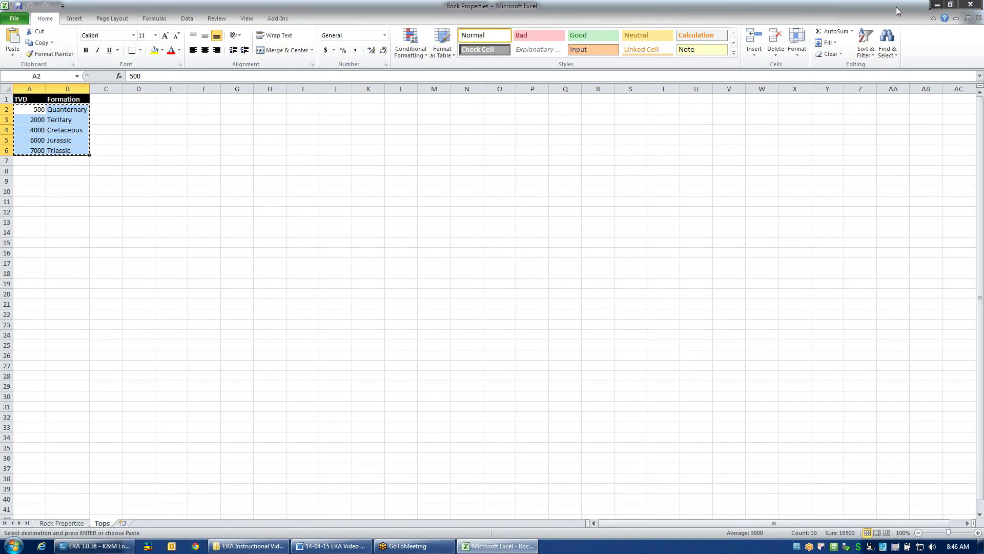
# Step: Return to ERA and paste the copied formation tops into the Geology table, starting at the first TVD cell
pyautogui.click(937, 4)
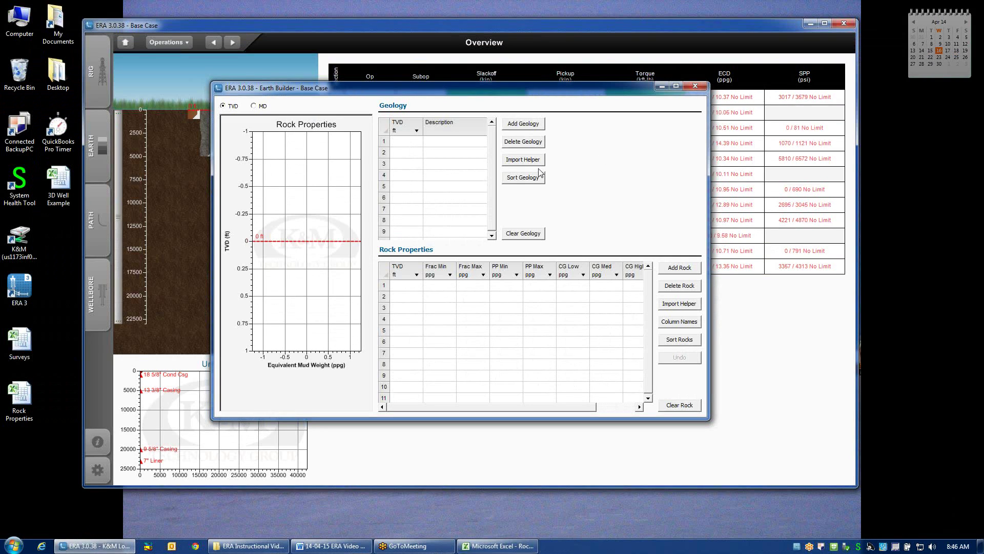
pyautogui.click(405, 146)
pyautogui.rightClick(408, 148)
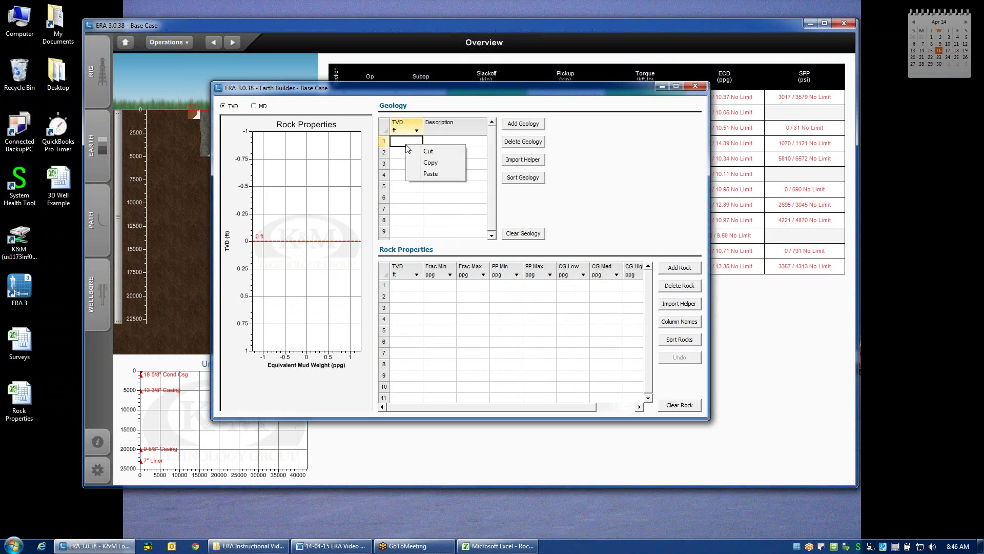
pyautogui.click(446, 177)
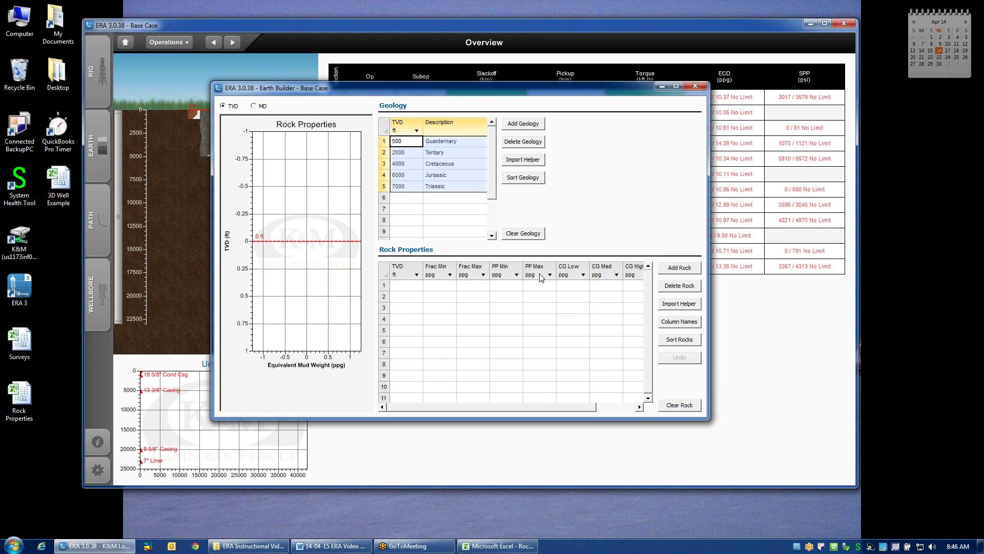
# Step: Switch to Excel and copy the values in A3:I12, without the headers, from the Rock Properties sheet
pyautogui.moveTo(584, 408); pyautogui.dragTo(618, 408)
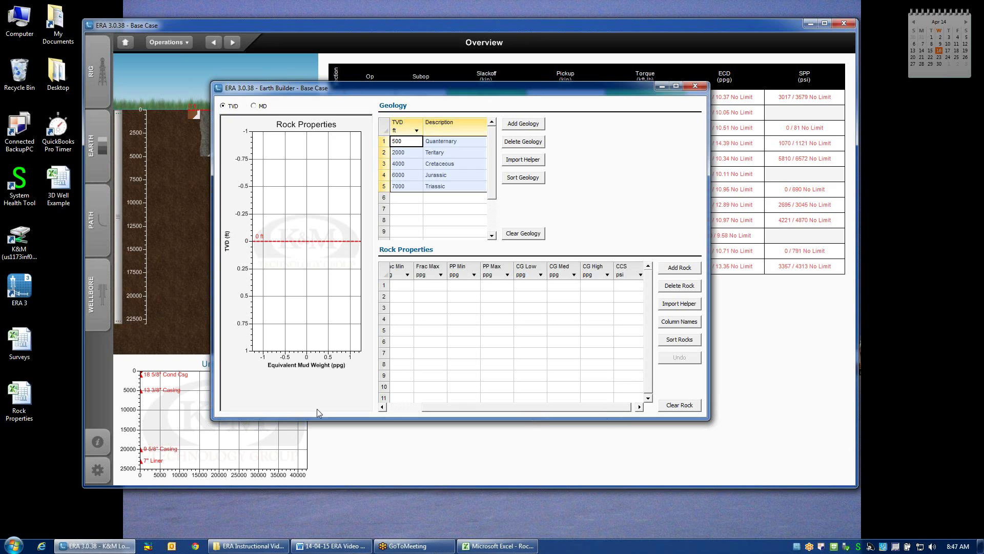
pyautogui.moveTo(500, 548)
pyautogui.click(501, 547)
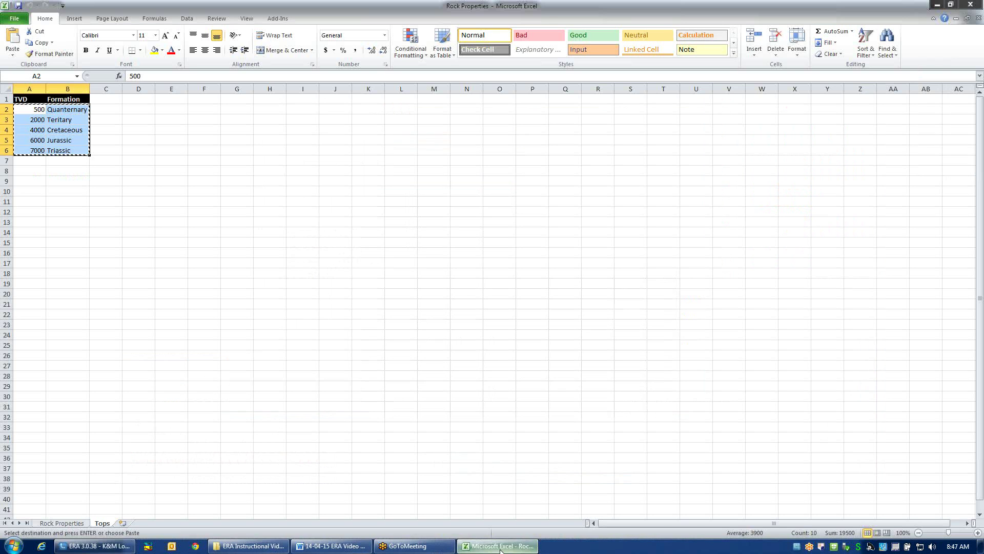
pyautogui.click(62, 522)
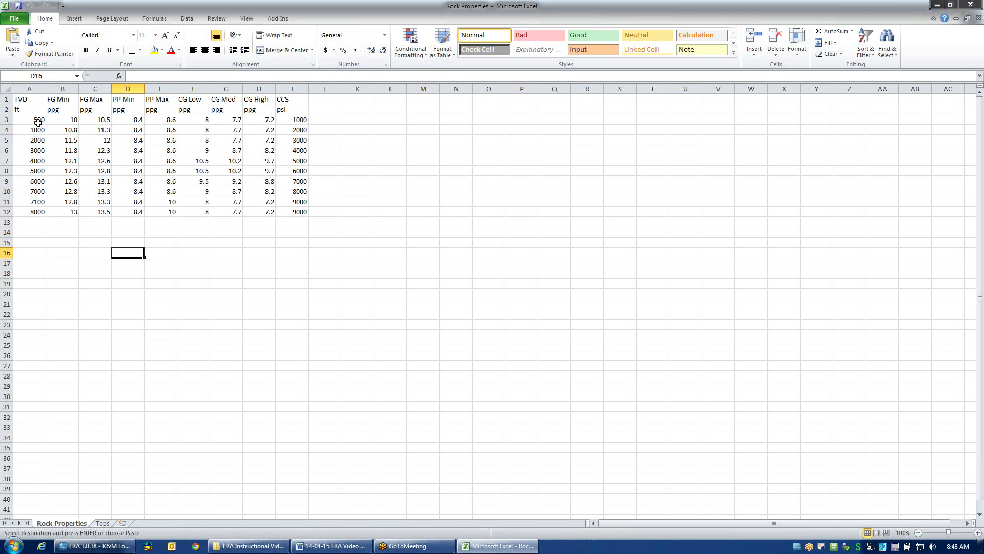
pyautogui.moveTo(37, 122); pyautogui.dragTo(287, 214)
pyautogui.click(43, 43)
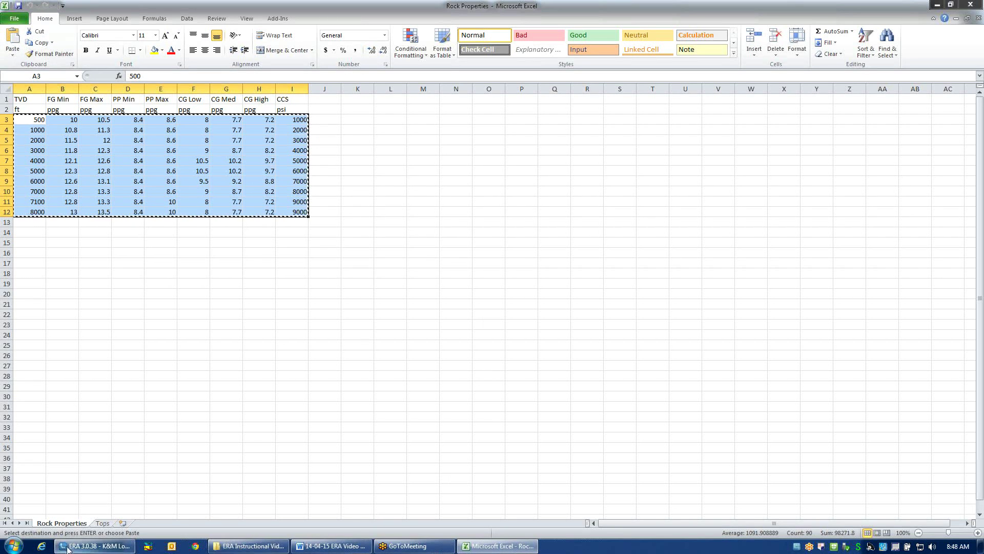
# Step: Switch to ERA and paste the copied values into the Rock Properties table, starting at the first TVD cell
pyautogui.click(87, 546)
pyautogui.moveTo(454, 408); pyautogui.dragTo(413, 408)
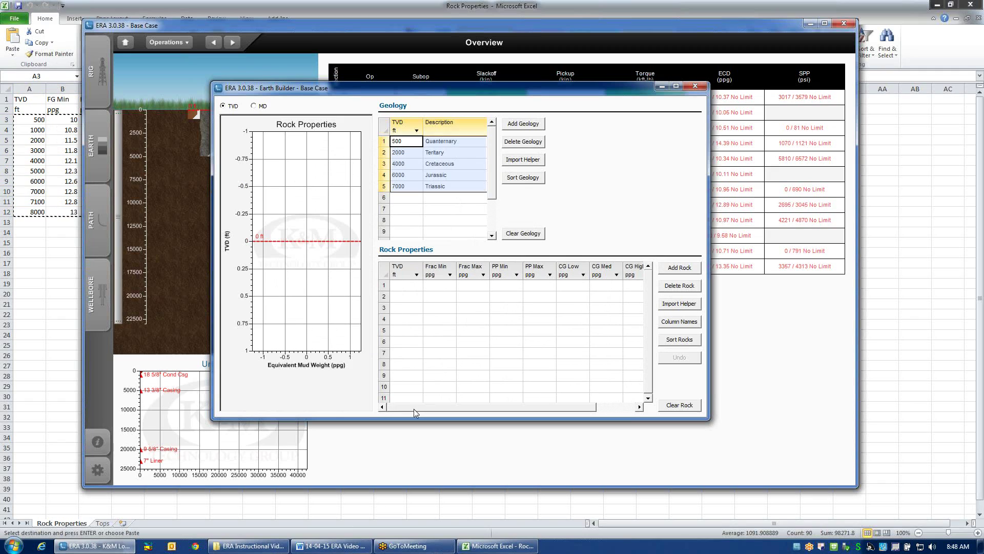
pyautogui.click(403, 286)
pyautogui.hotkey('ctrl', 'v')
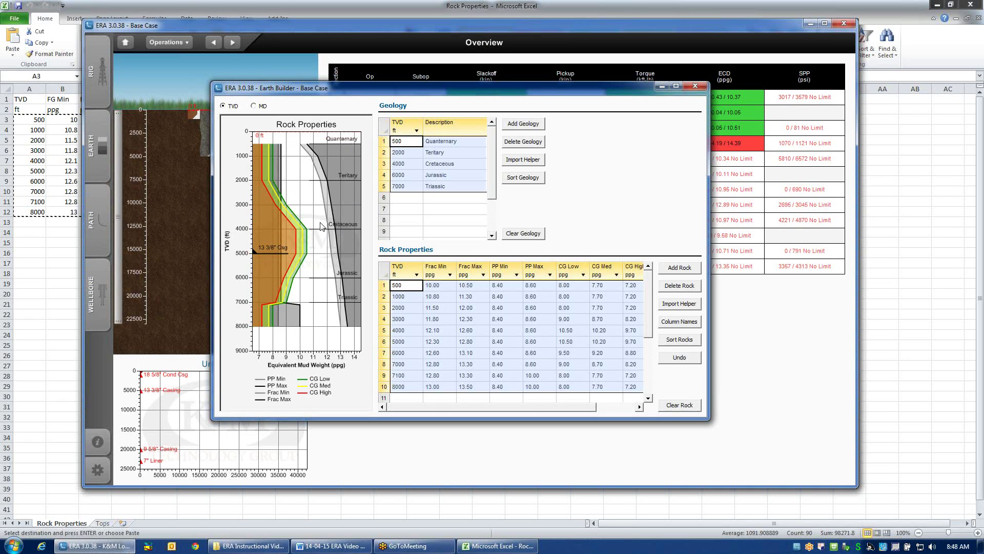
# Step: View the Rock Properties plot against measured depth, and return it to TVD
pyautogui.click(254, 106)
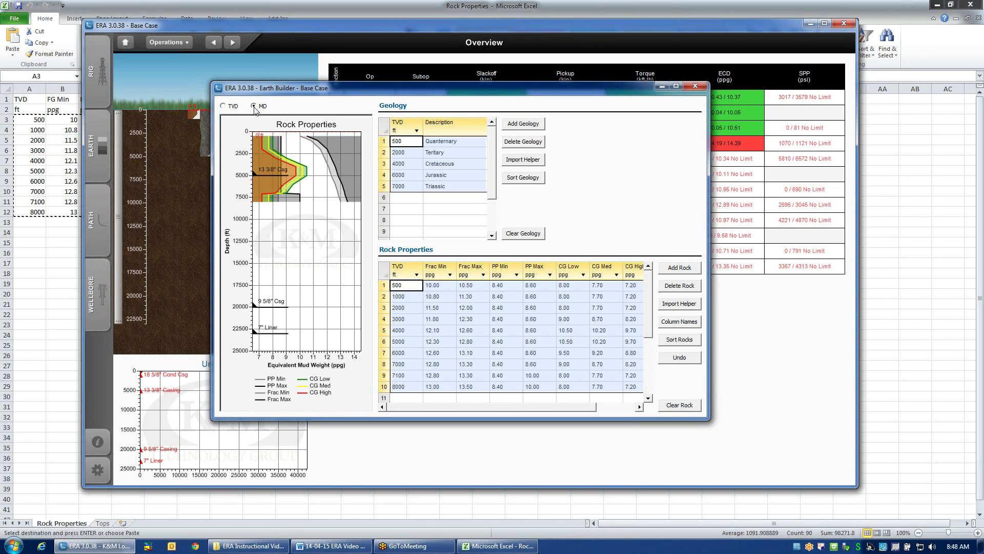
pyautogui.click(223, 106)
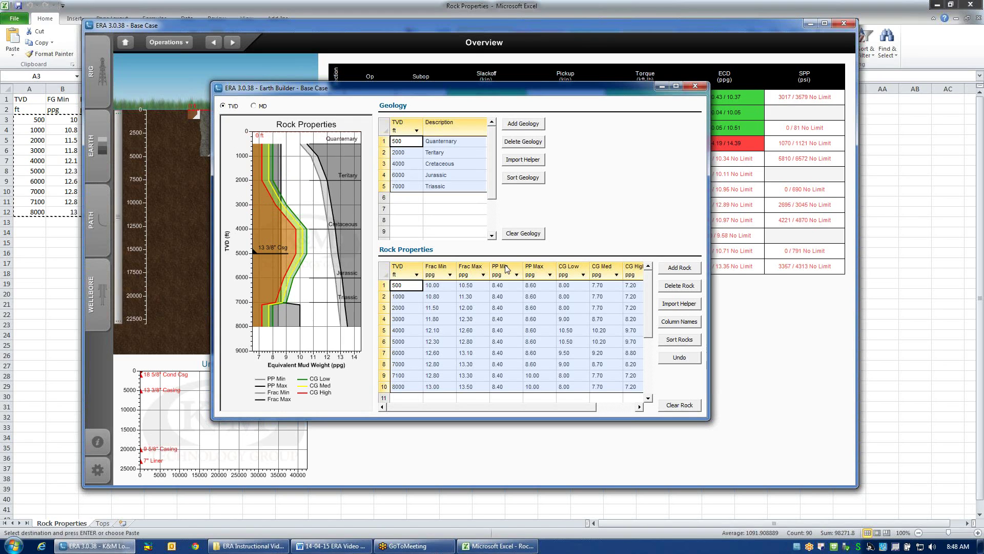
pyautogui.click(519, 324)
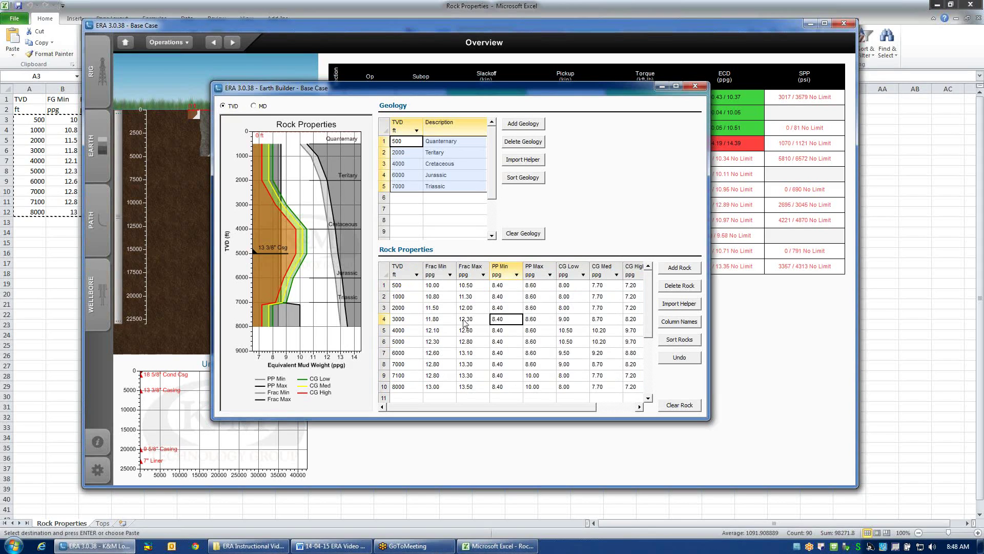
# Step: Customize the rock column names, renaming Frac Min to Sh Min and Frac Max to Breakdown
pyautogui.click(679, 323)
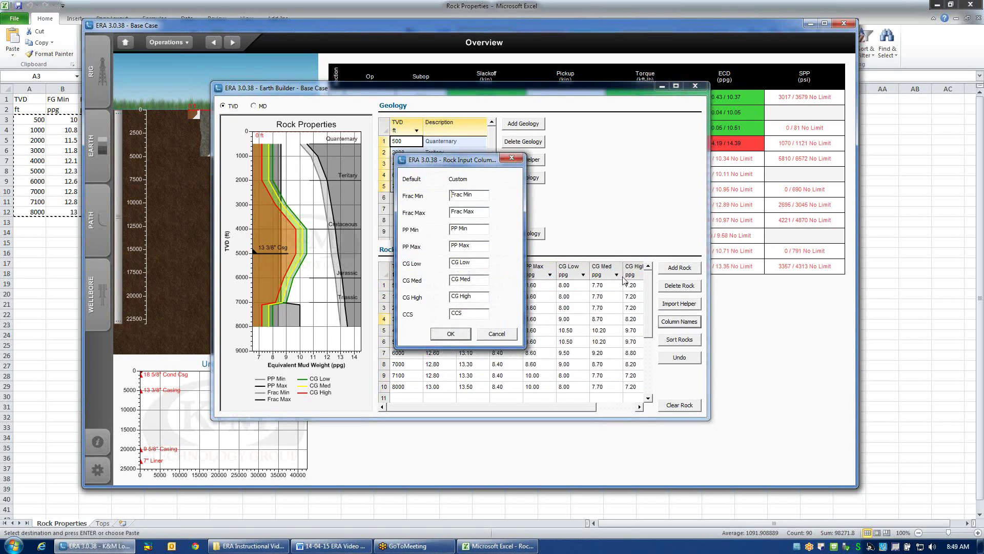
pyautogui.moveTo(472, 161); pyautogui.dragTo(739, 191)
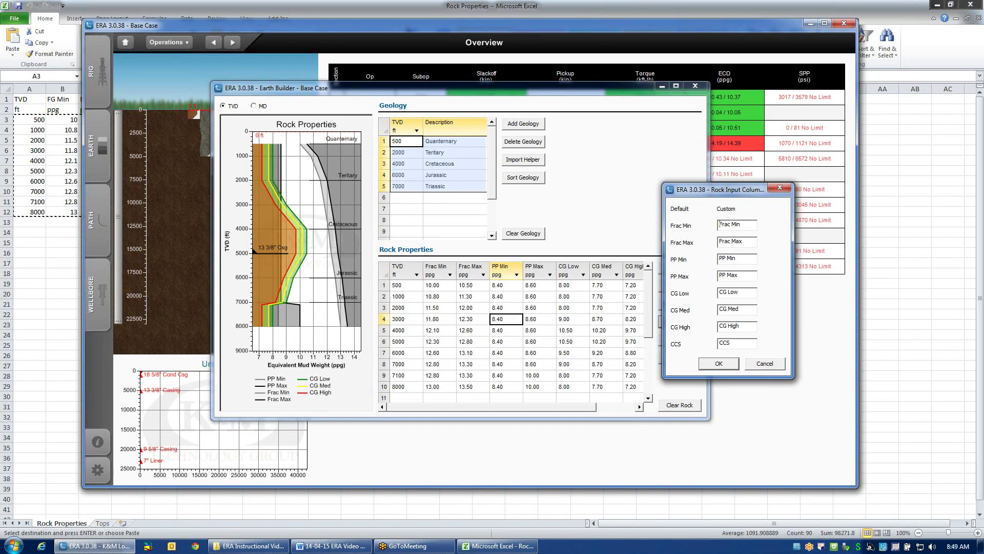
pyautogui.moveTo(740, 224); pyautogui.dragTo(663, 227)
pyautogui.write('Sh Min')
pyautogui.moveTo(743, 241); pyautogui.dragTo(697, 247)
pyautogui.write('Breakdown')
# Step: Rename the CG Low, CG Med and CG High columns to DoD 0%, DoD 5% and DoD 10%, and apply the custom names
pyautogui.hotkey('ctrl', 'a')
pyautogui.write('DoD 0%')
pyautogui.hotkey('shift', 'Home')
pyautogui.write('D0D 5%')
pyautogui.press('Tab')
pyautogui.write('DoD 10%')
pyautogui.click(726, 309)
pyautogui.press('BackSpace')
pyautogui.write('o')
pyautogui.click(718, 365)
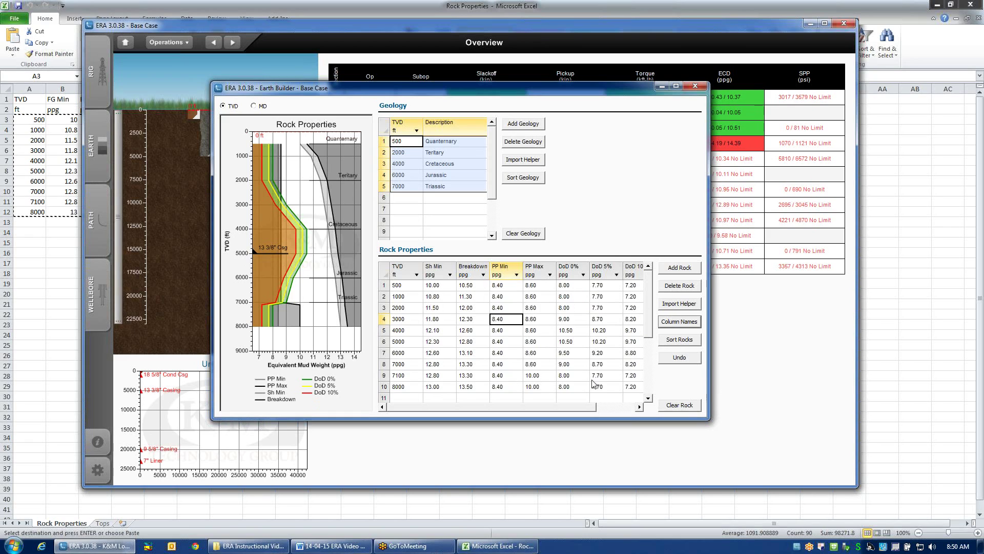
# Step: Clear all entries from the Rock Properties table, and undo the clearing
pyautogui.click(681, 406)
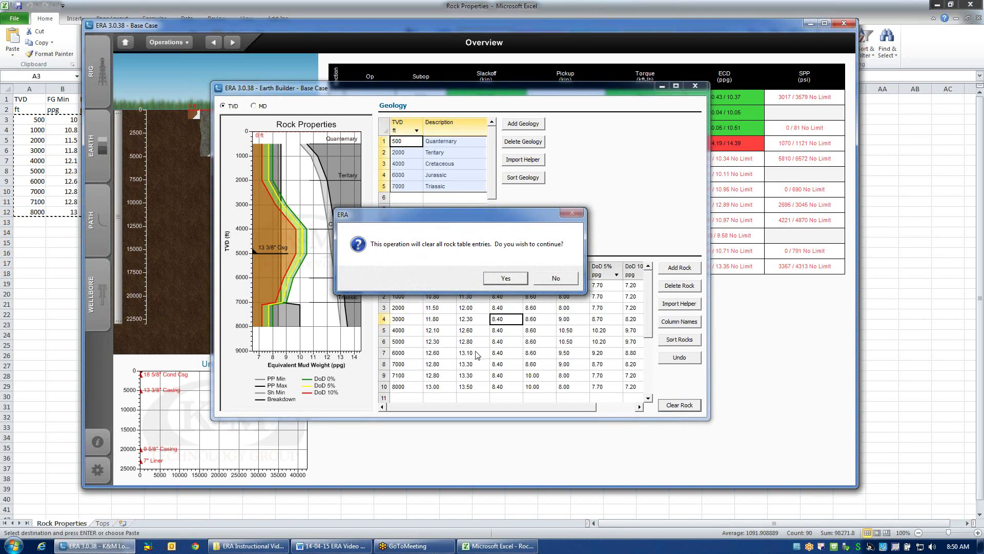
pyautogui.click(514, 279)
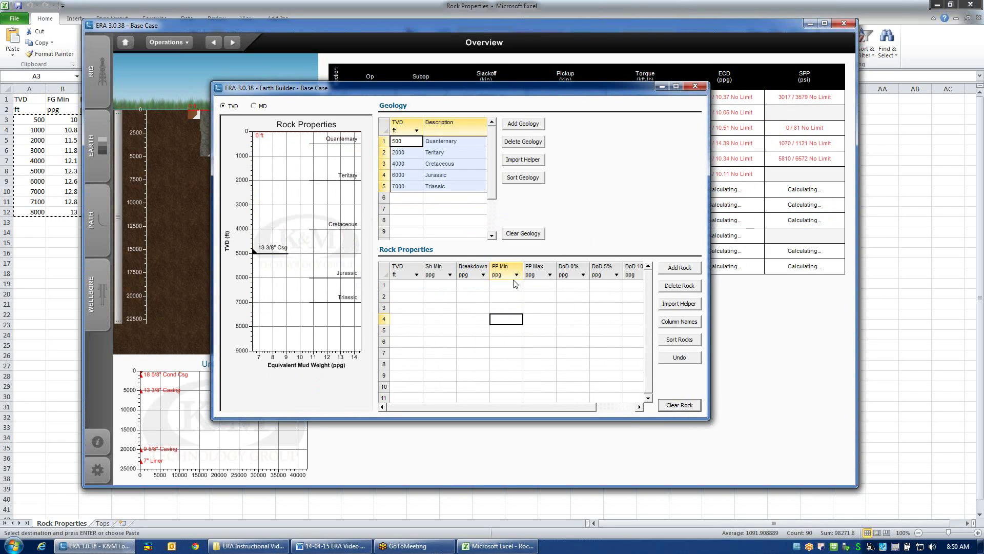
pyautogui.click(685, 362)
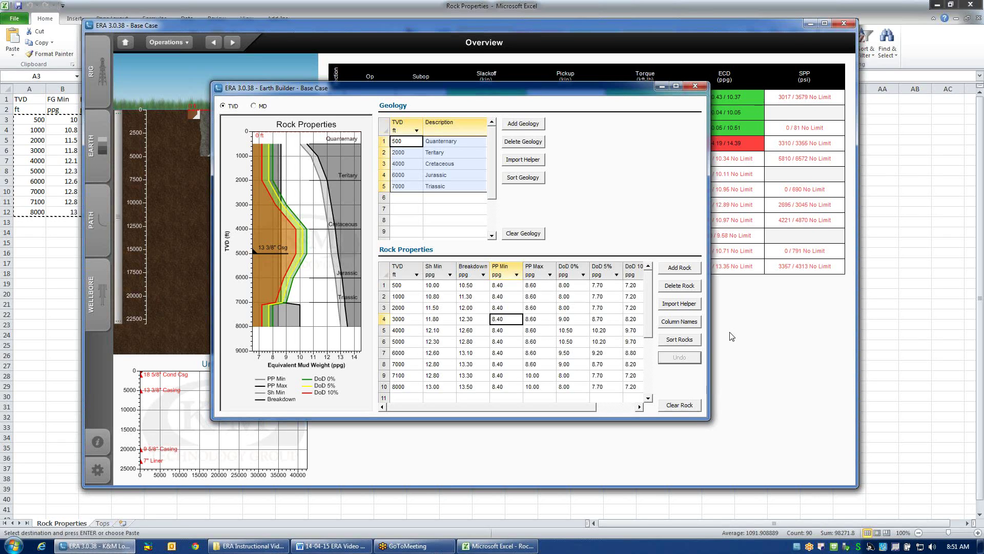
# Step: Close the Earth Builder and return to the Overview
pyautogui.click(696, 88)
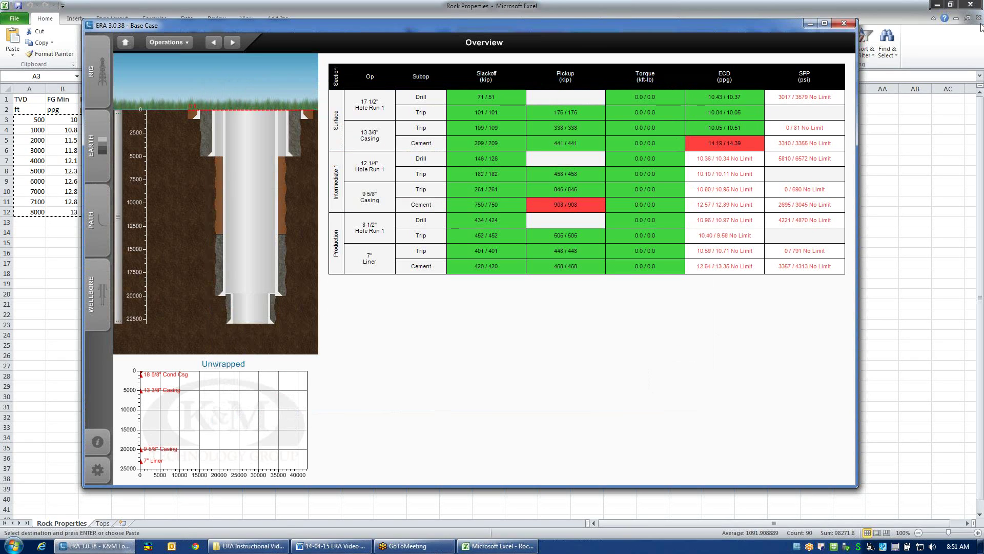